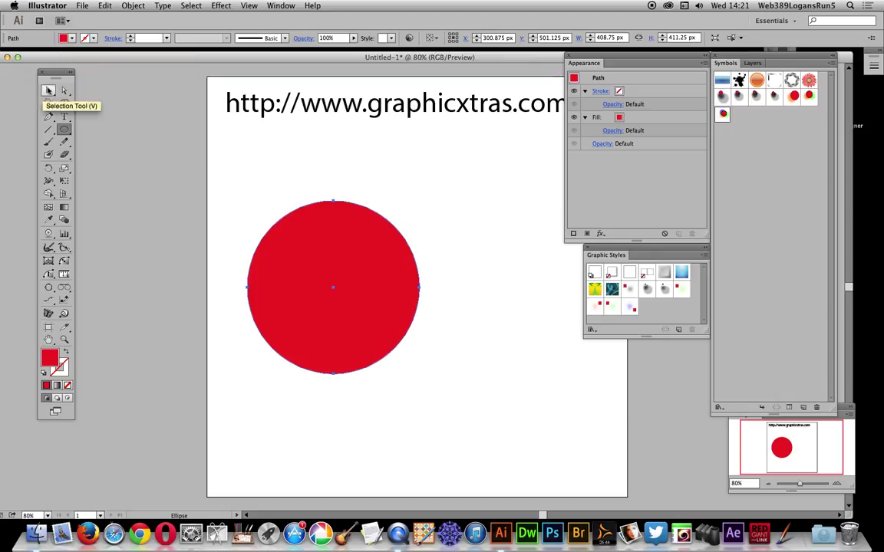
# Select the red, stroke-less circle with the Selection Tool.
pyautogui.click(48, 90)
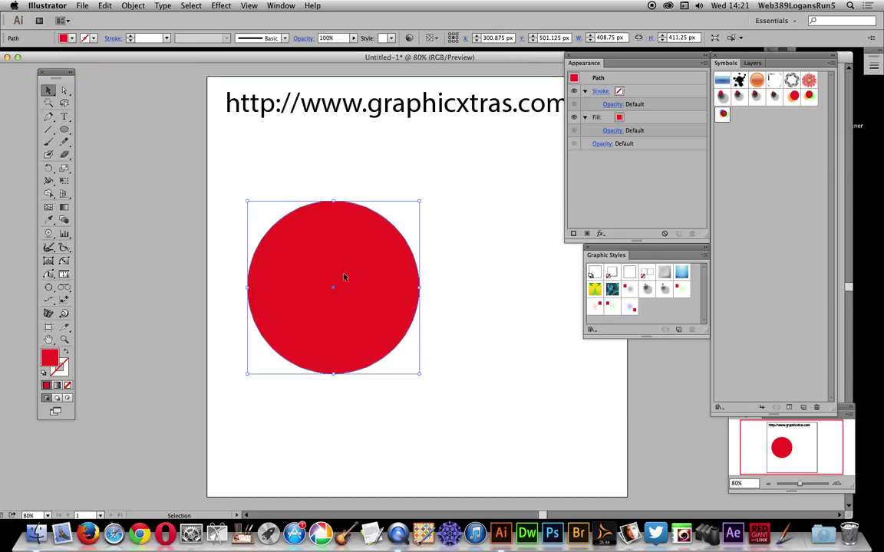
# Apply a blue Multiply drop shadow: 75% opacity, X -90 px, Y -60 px, blur 28 px.
pyautogui.click(222, 6)
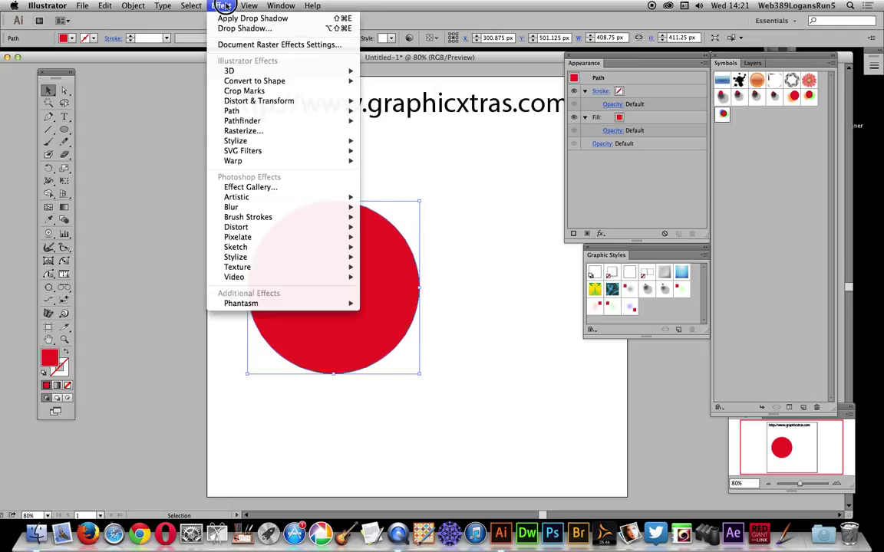
pyautogui.moveTo(246, 142)
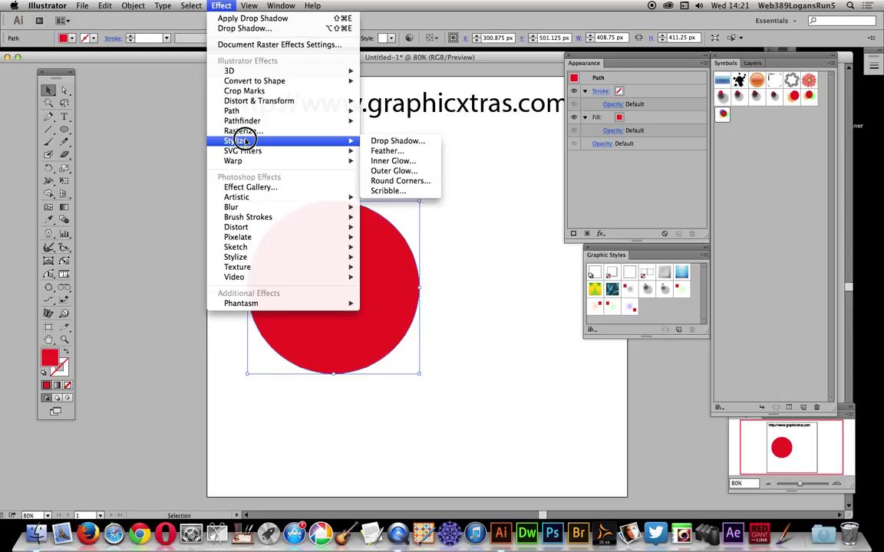
pyautogui.click(411, 144)
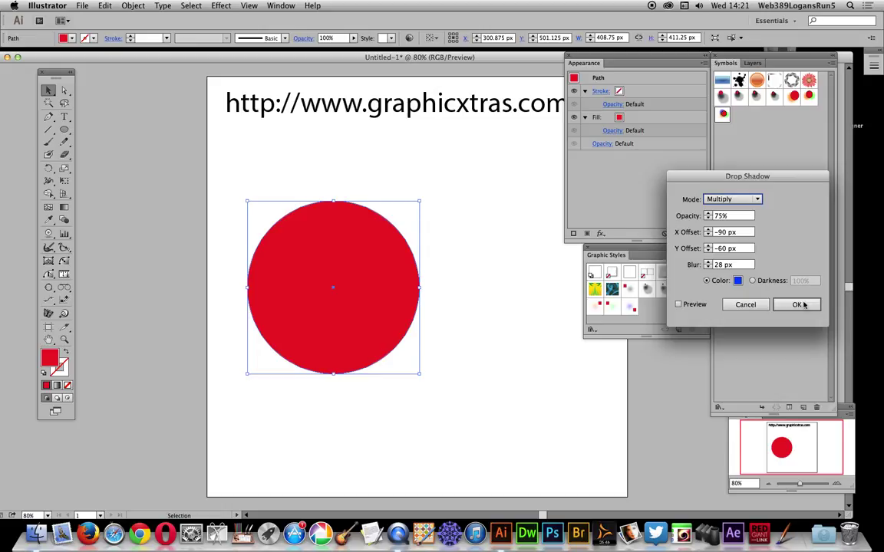
pyautogui.click(799, 304)
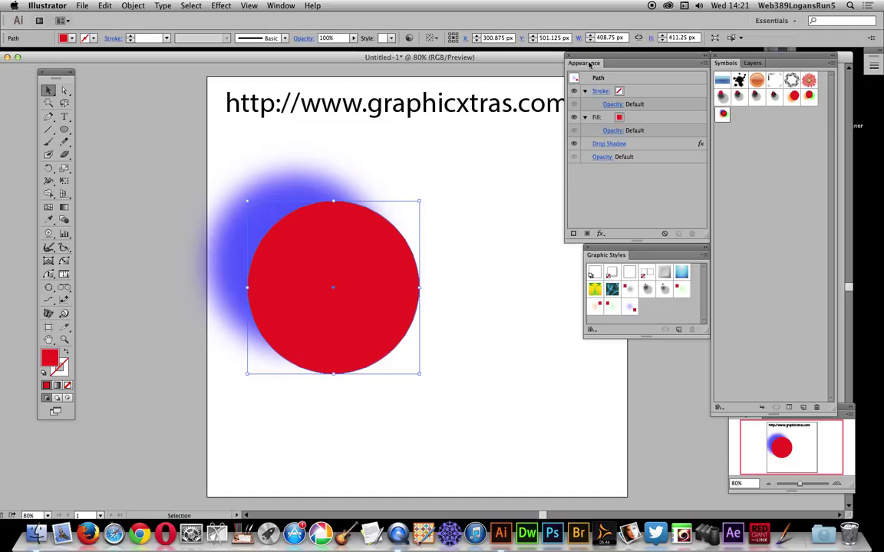
pyautogui.click(296, 5)
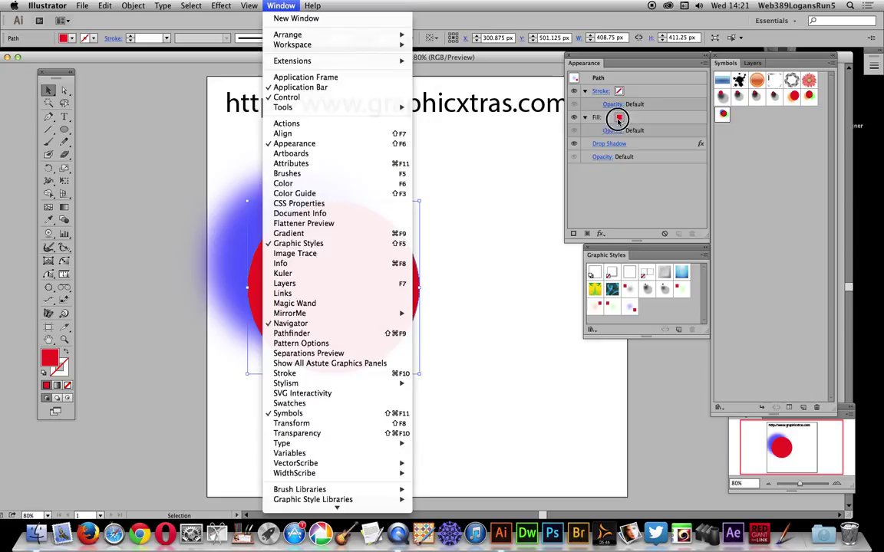
pyautogui.click(553, 131)
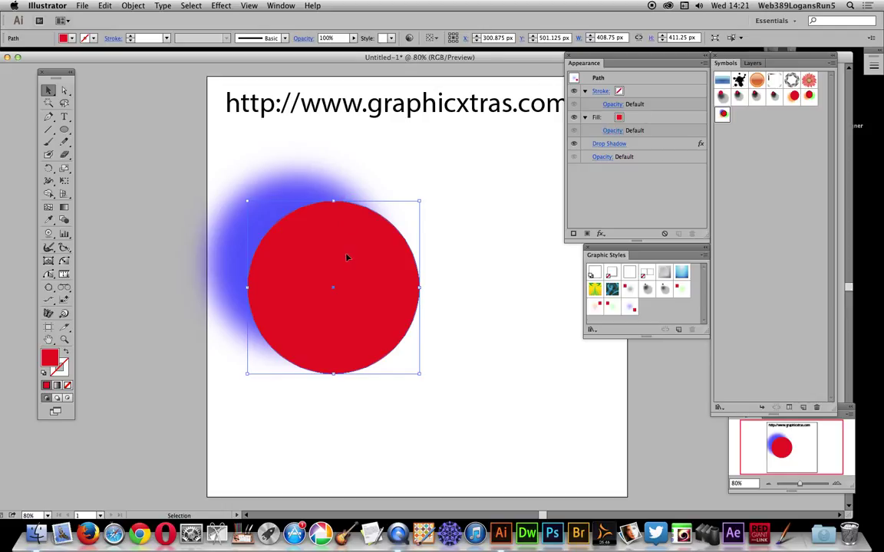
# Store the blue-shadowed circle as New Symbol 7 and move its instance down-right.
pyautogui.moveTo(347, 256); pyautogui.dragTo(756, 227)
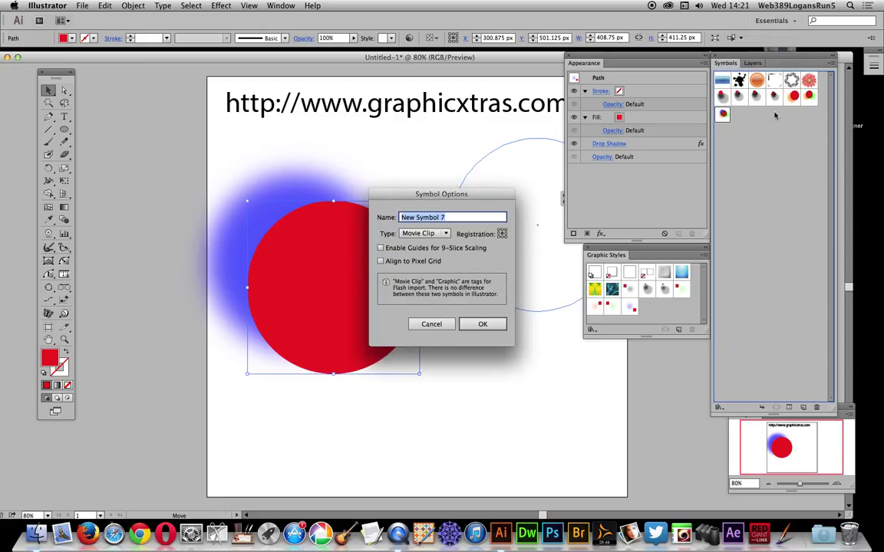
pyautogui.click(483, 324)
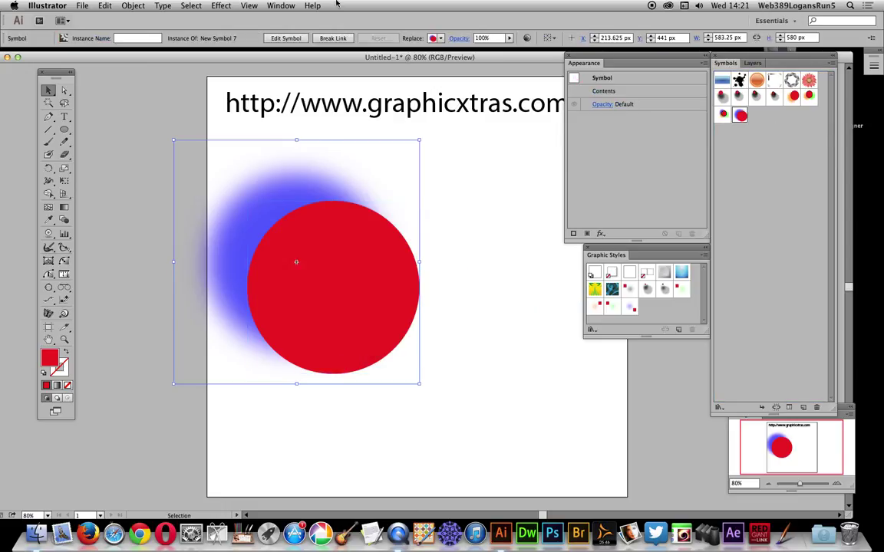
pyautogui.click(281, 5)
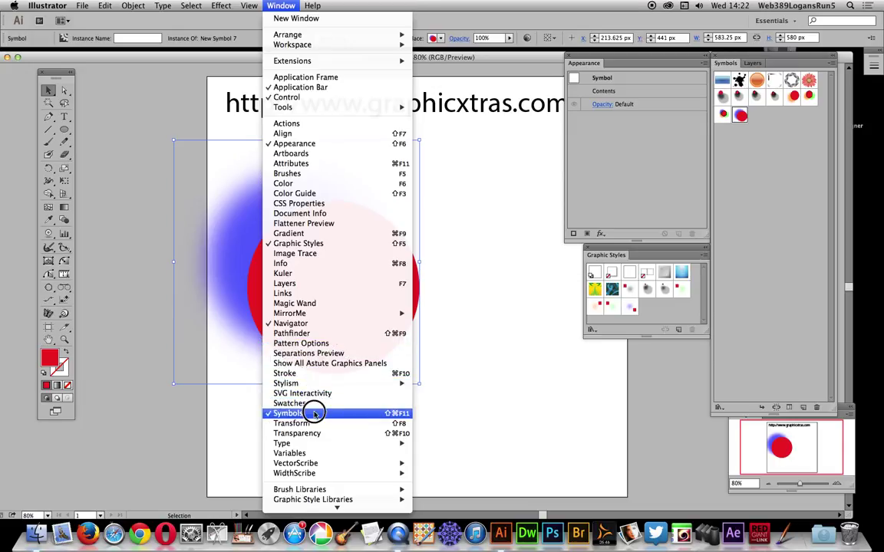
pyautogui.click(518, 455)
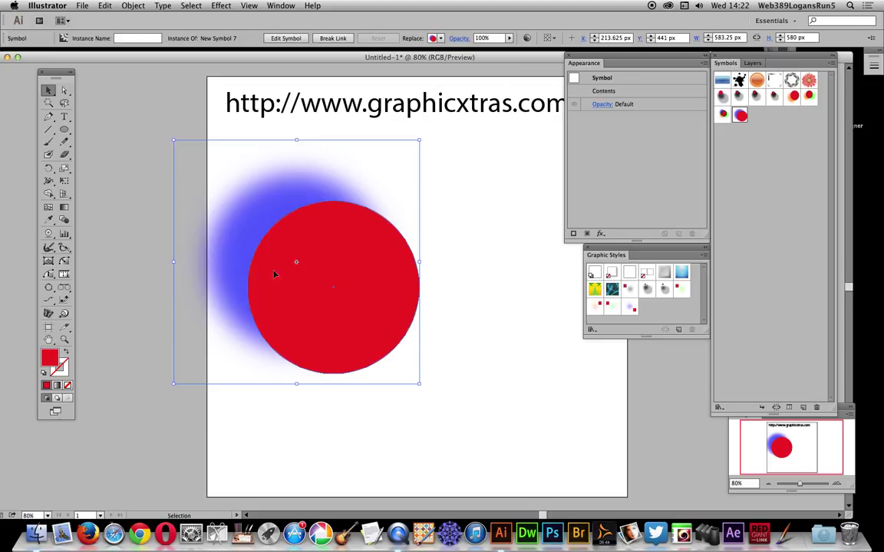
pyautogui.moveTo(274, 274); pyautogui.dragTo(342, 319)
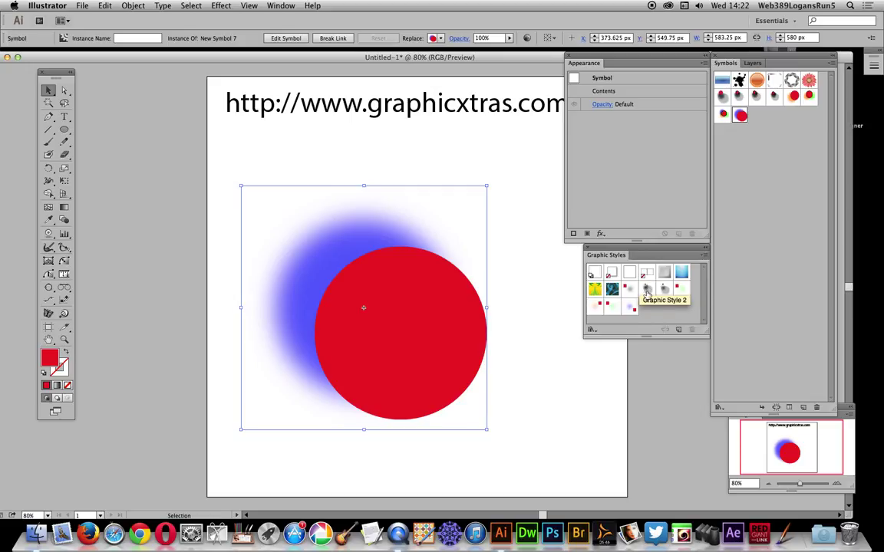
# Apply Graphic Style 2, adding a 1 pt black stroke and three drop shadows.
pyautogui.click(647, 290)
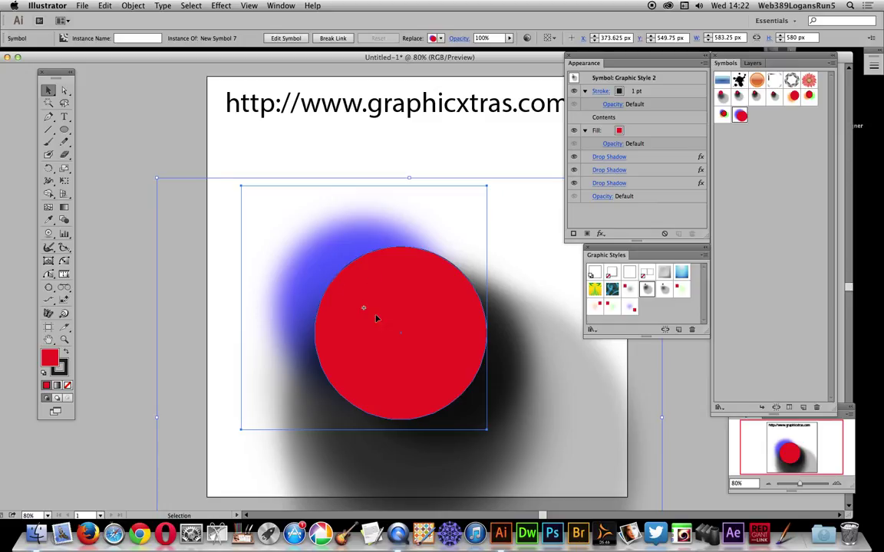
pyautogui.moveTo(376, 318)
pyautogui.mouseDown()
pyautogui.moveTo(357, 295)
pyautogui.moveTo(360, 314)
pyautogui.mouseUp()
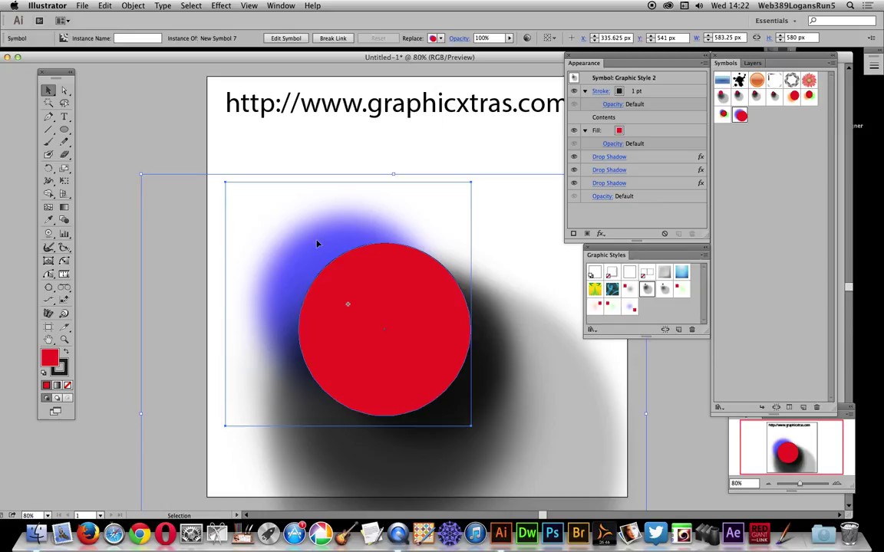
pyautogui.click(617, 184)
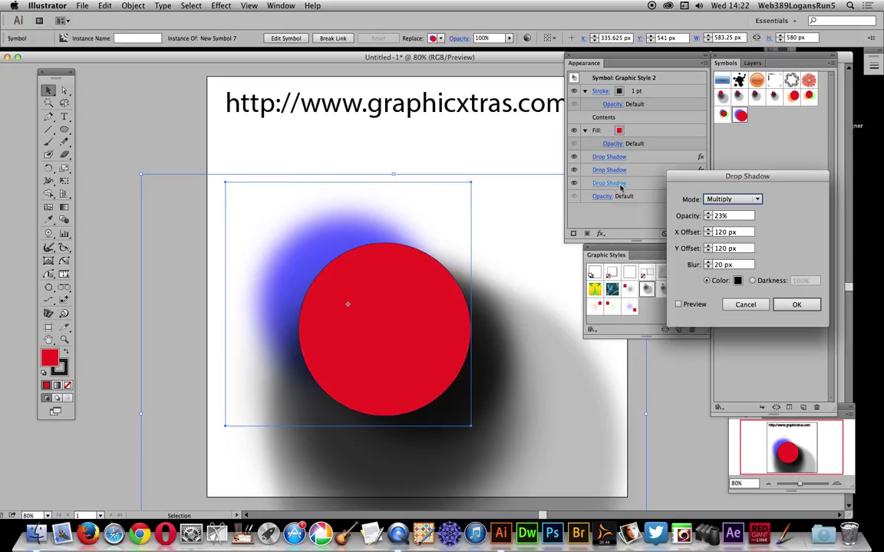
pyautogui.click(744, 305)
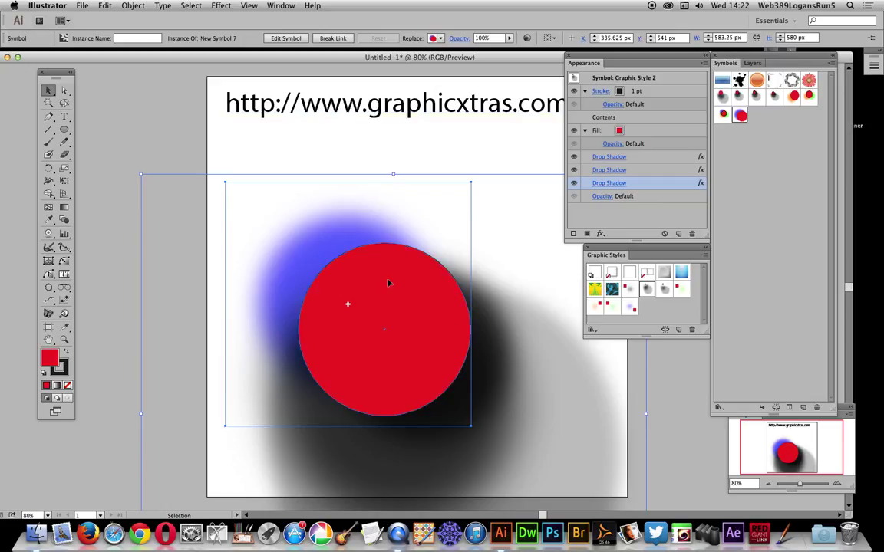
# Store the blue-and-black shadowed circle as New Symbol 8 with default options.
pyautogui.moveTo(388, 284); pyautogui.dragTo(748, 221)
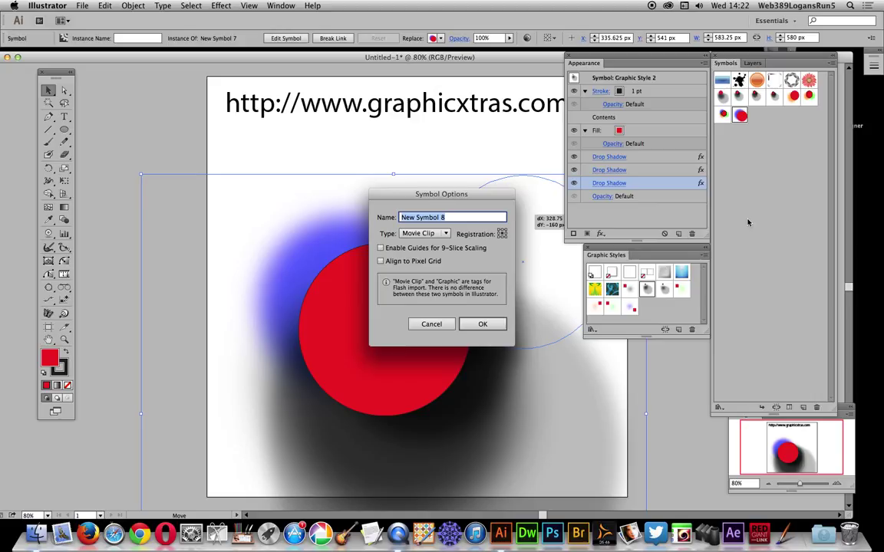
pyautogui.click(479, 325)
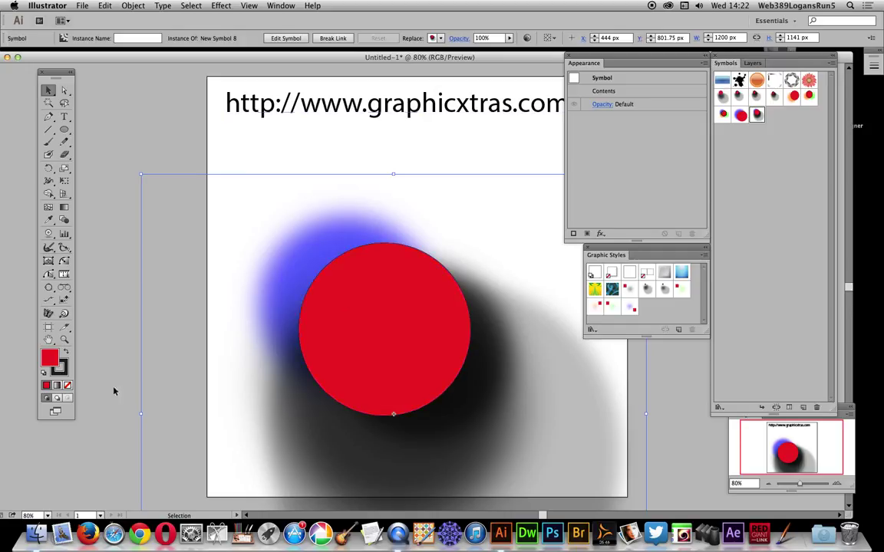
# Add another Drop Shadow in orange with live preview turned on.
pyautogui.click(251, 6)
pyautogui.moveTo(221, 6)
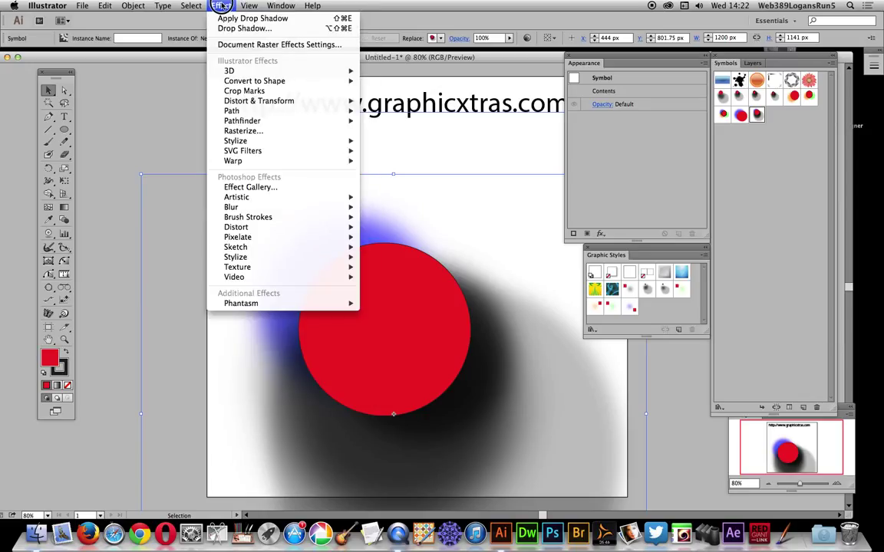
pyautogui.moveTo(246, 142)
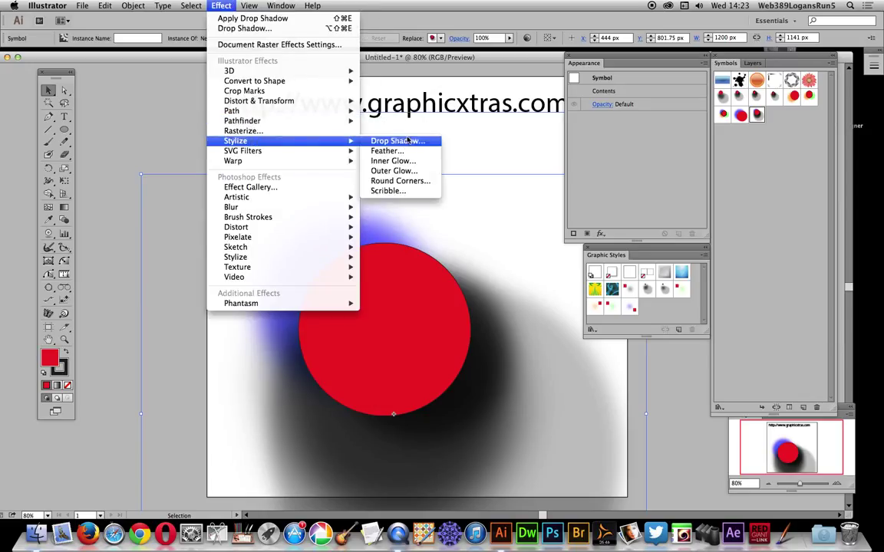
pyautogui.click(407, 139)
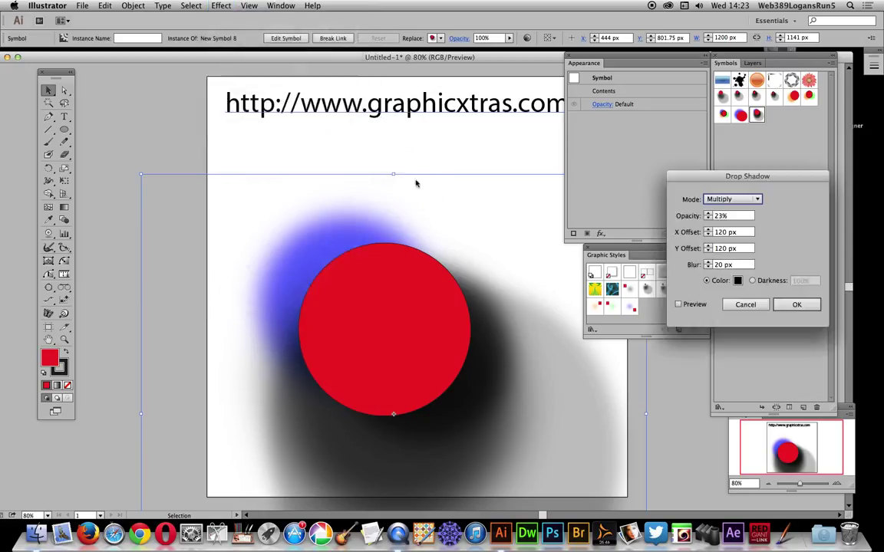
pyautogui.click(737, 280)
pyautogui.click(433, 203)
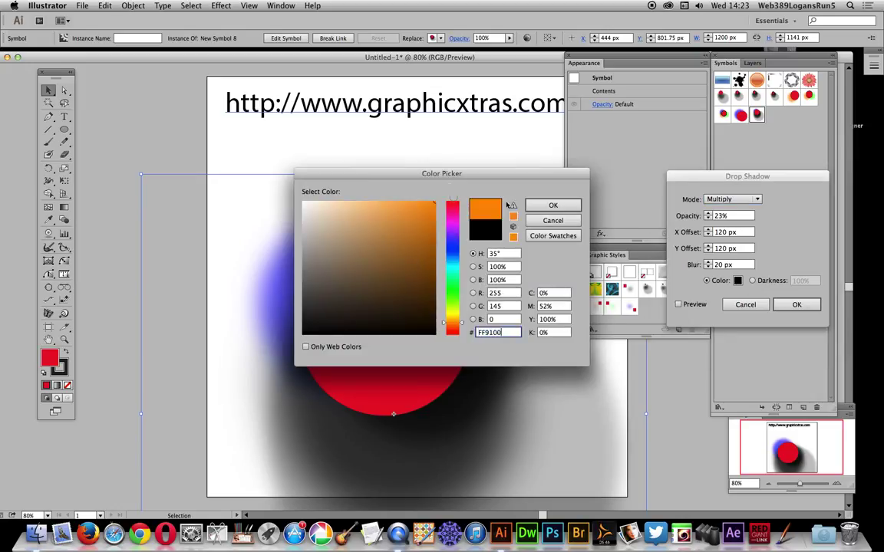
pyautogui.click(549, 205)
pyautogui.click(678, 304)
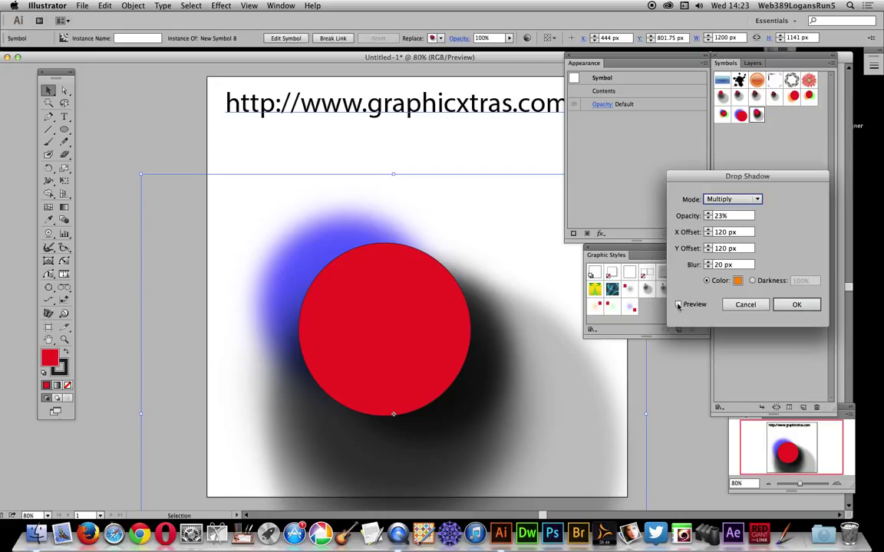
pyautogui.click(679, 305)
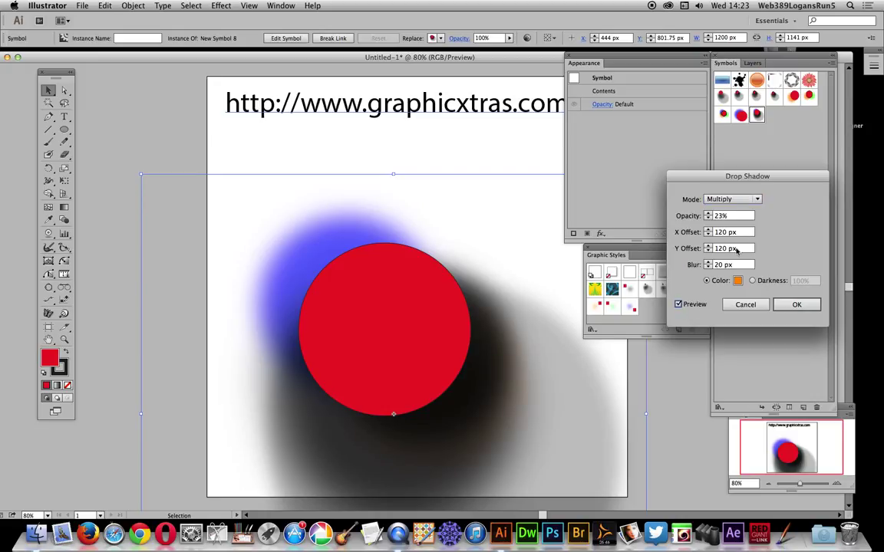
# Enter horizontal and vertical offset values for the orange shadow.
pyautogui.click(716, 231)
pyautogui.write('-')
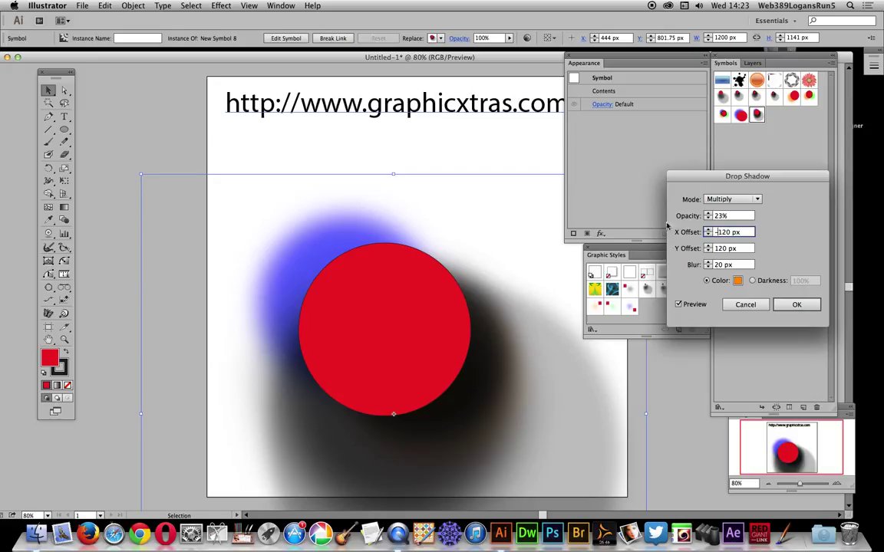
pyautogui.press('Tab')
pyautogui.click(716, 248)
pyautogui.write('-')
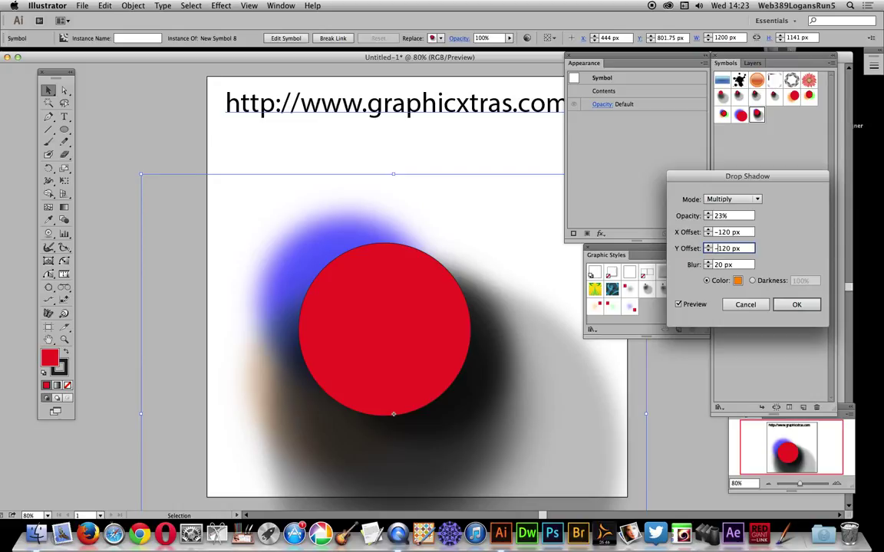
pyautogui.press('Tab')
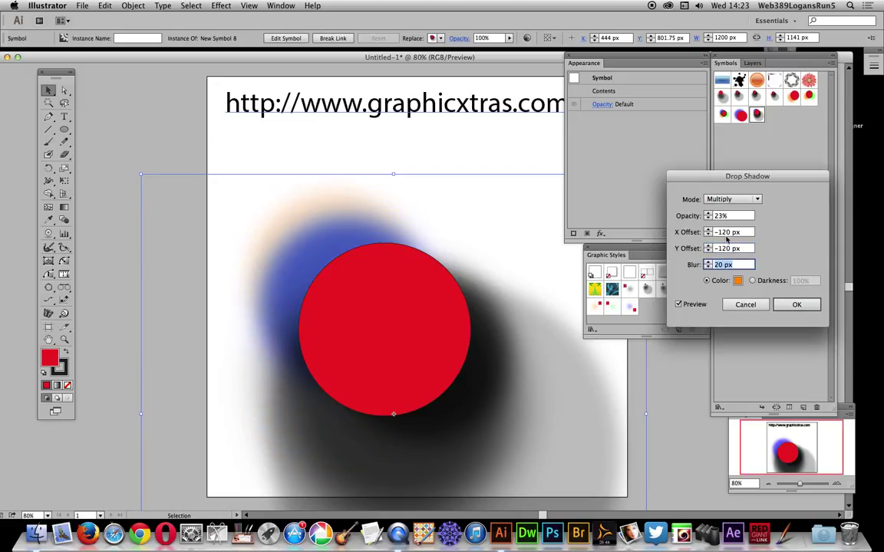
pyautogui.click(718, 231)
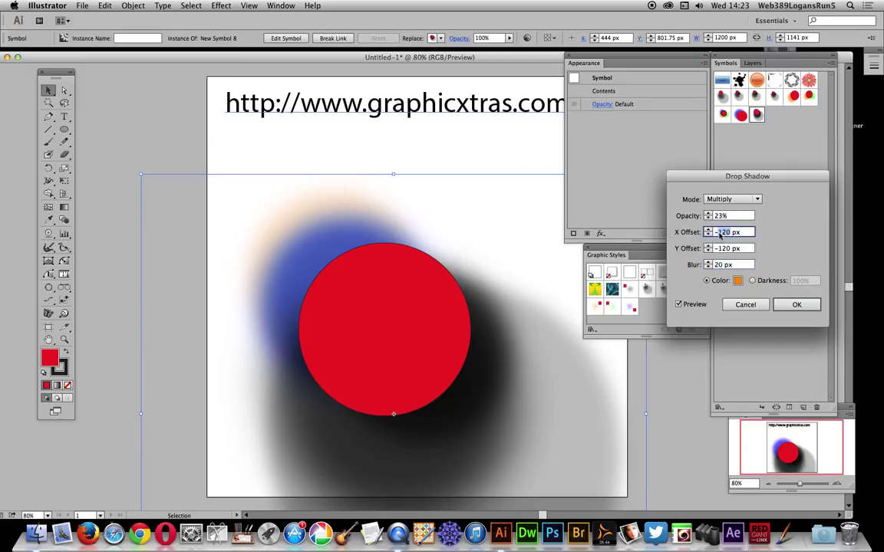
pyautogui.write('200')
pyautogui.press('Tab')
pyautogui.press('BackSpace')
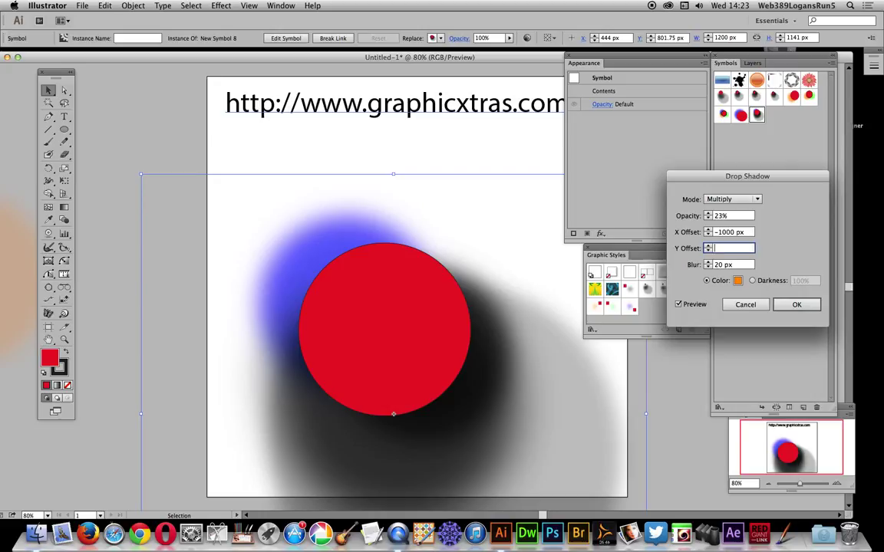
pyautogui.write('2000')
# Correct the X offset to -200 px, set 80% opacity, and apply the orange shadow.
pyautogui.click(750, 232)
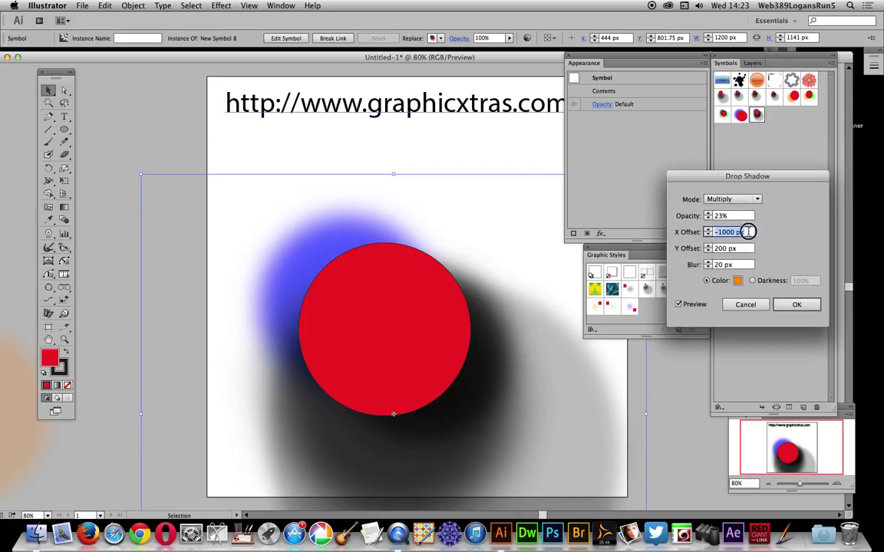
pyautogui.write('-20')
pyautogui.click(714, 215)
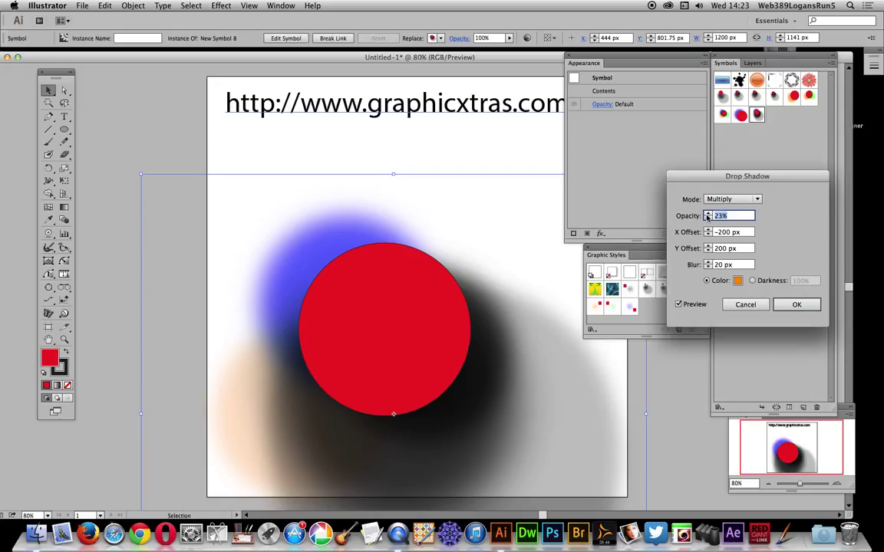
pyautogui.write('80')
pyautogui.press('Tab')
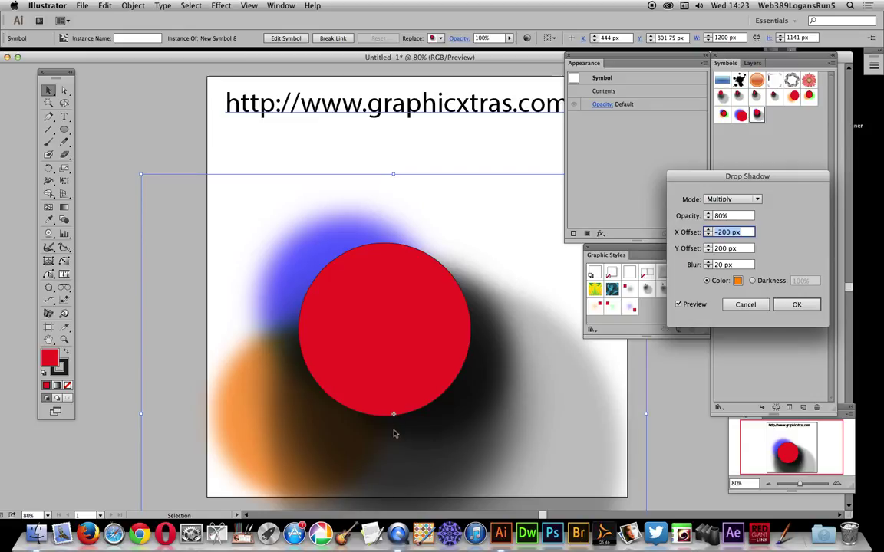
pyautogui.click(796, 304)
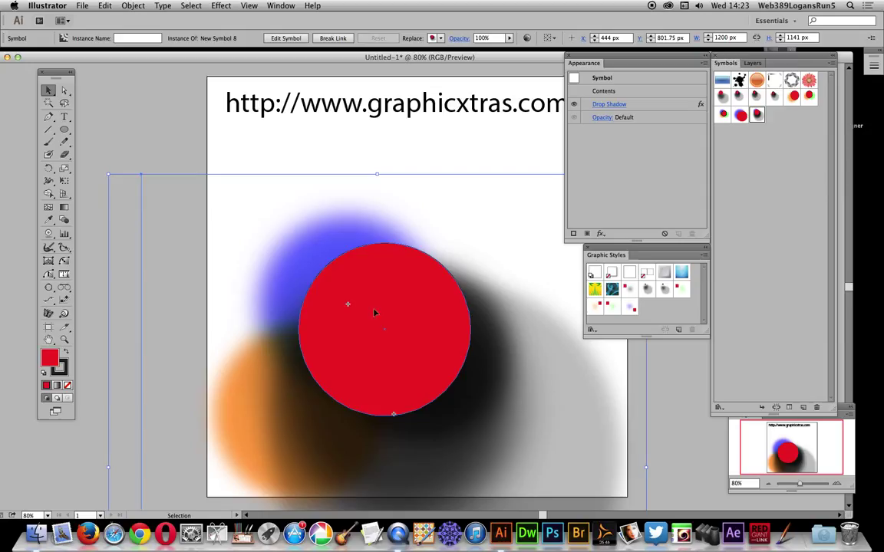
# Store the orange-shadowed circle as New Symbol 9, then delete its artboard instance.
pyautogui.moveTo(373, 311); pyautogui.dragTo(788, 276)
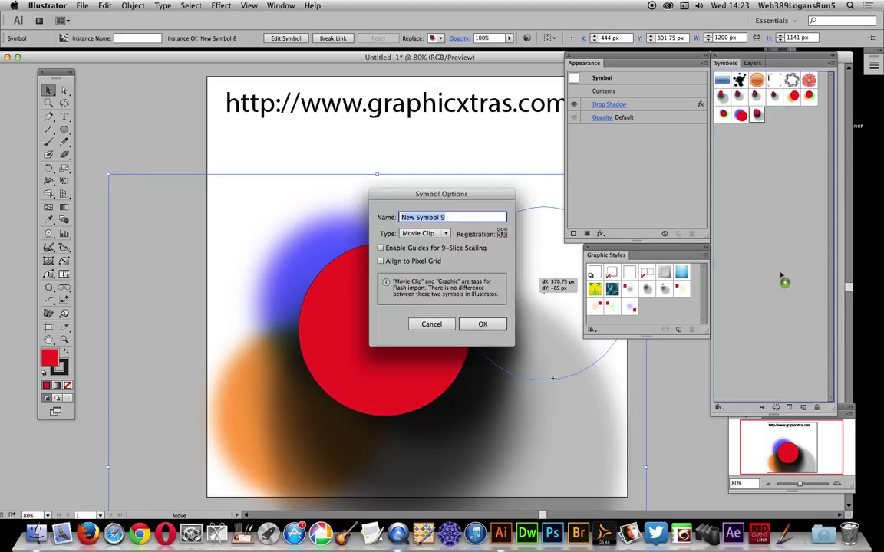
pyautogui.click(477, 325)
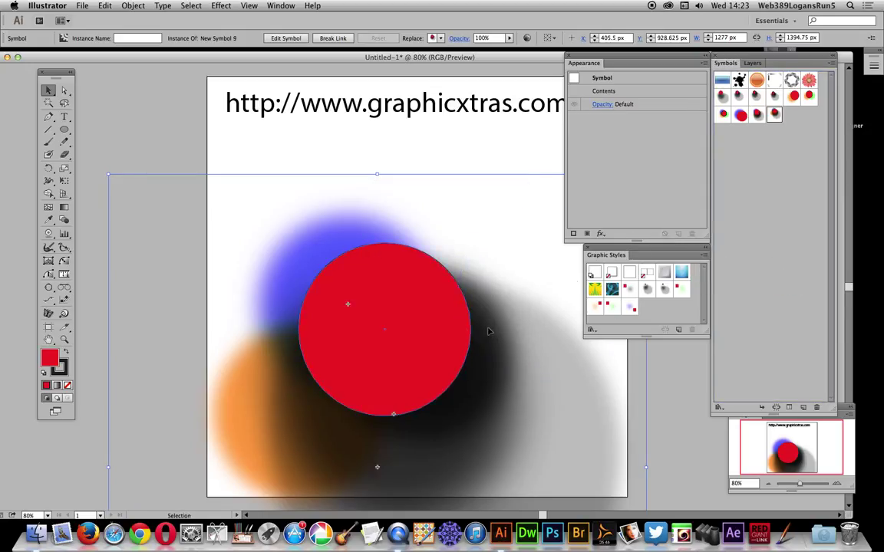
pyautogui.press('Delete')
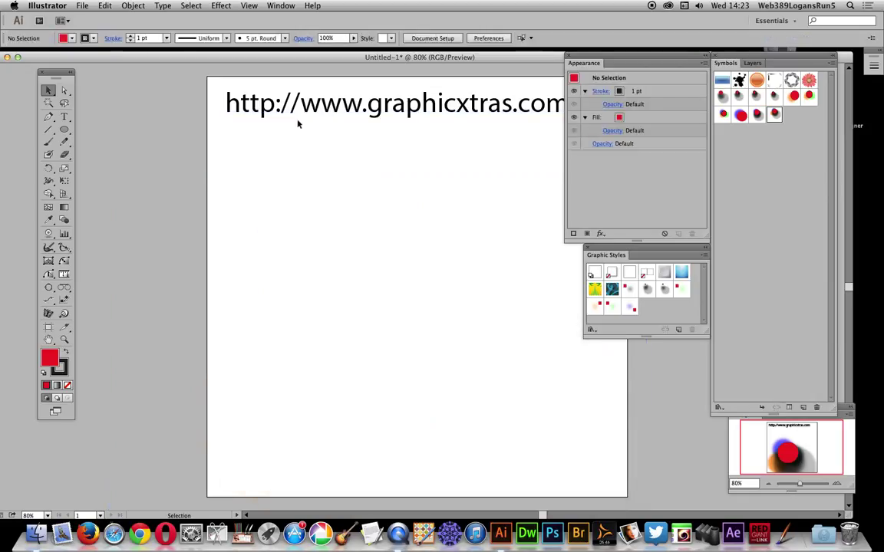
# Spray copies of New Symbol 9 across the artboard with the Symbol Sprayer Tool.
pyautogui.moveTo(48, 233); pyautogui.dragTo(93, 233)
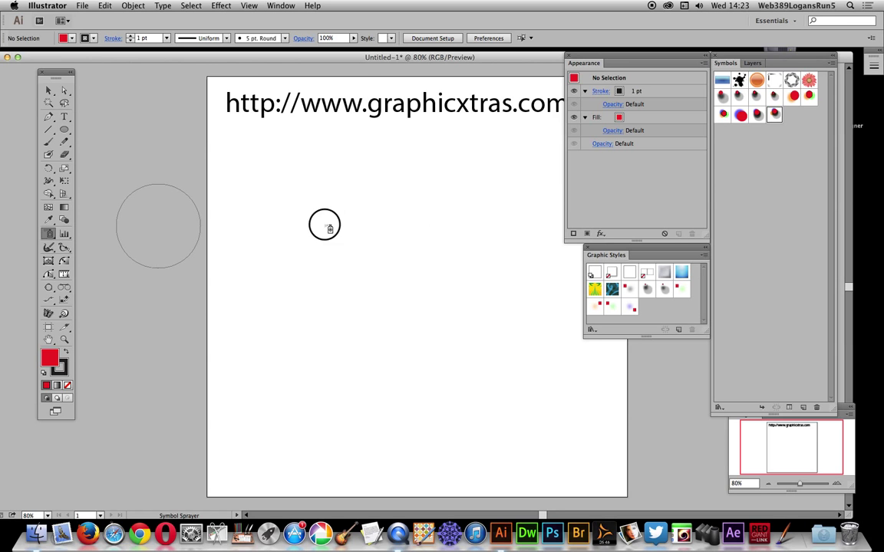
pyautogui.moveTo(325, 224)
pyautogui.mouseDown()
pyautogui.moveTo(385, 265)
pyautogui.moveTo(409, 307)
pyautogui.moveTo(243, 372)
pyautogui.moveTo(183, 432)
pyautogui.moveTo(165, 424)
pyautogui.moveTo(362, 414)
pyautogui.moveTo(551, 461)
pyautogui.moveTo(402, 176)
pyautogui.moveTo(294, 177)
pyautogui.mouseUp()
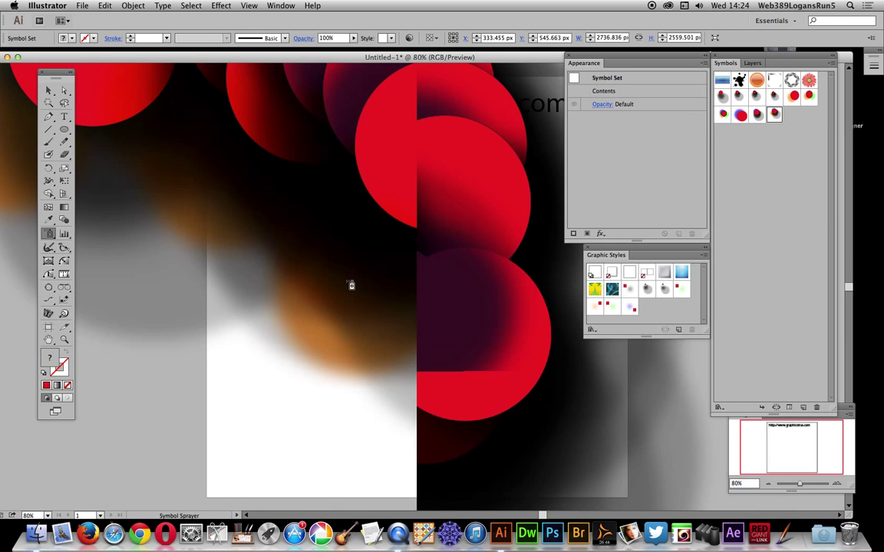